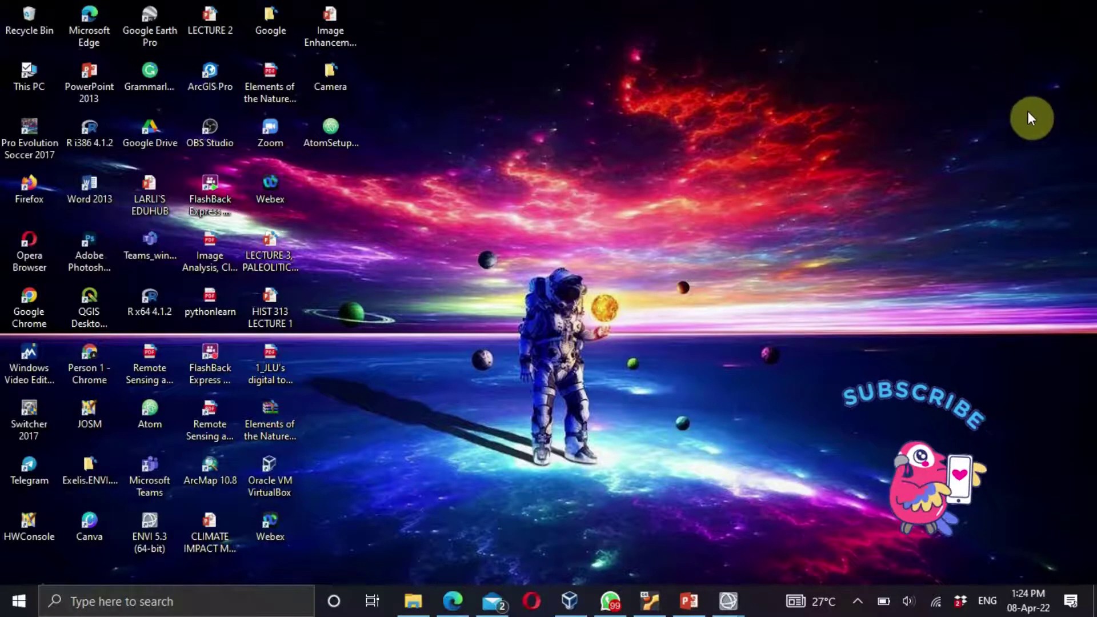
Step: Switch to ENVI and remove the previously loaded Landsat image layer from the view
{"action": "mouse_move", "coordinate": [731, 598]}
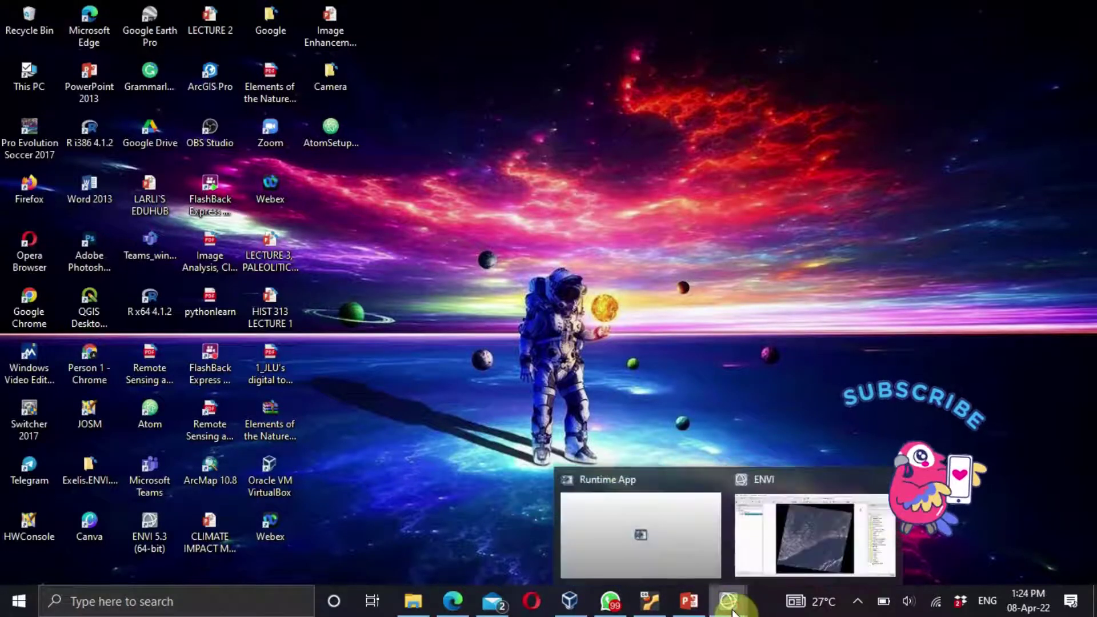
{"action": "left_click", "coordinate": [779, 560]}
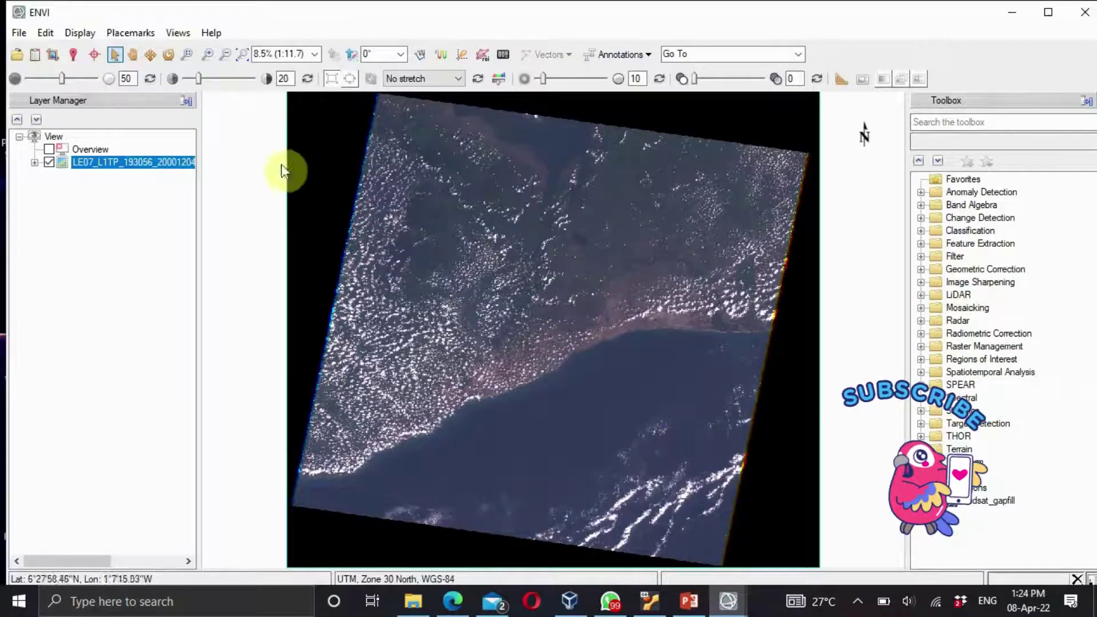
{"action": "right_click", "coordinate": [98, 163]}
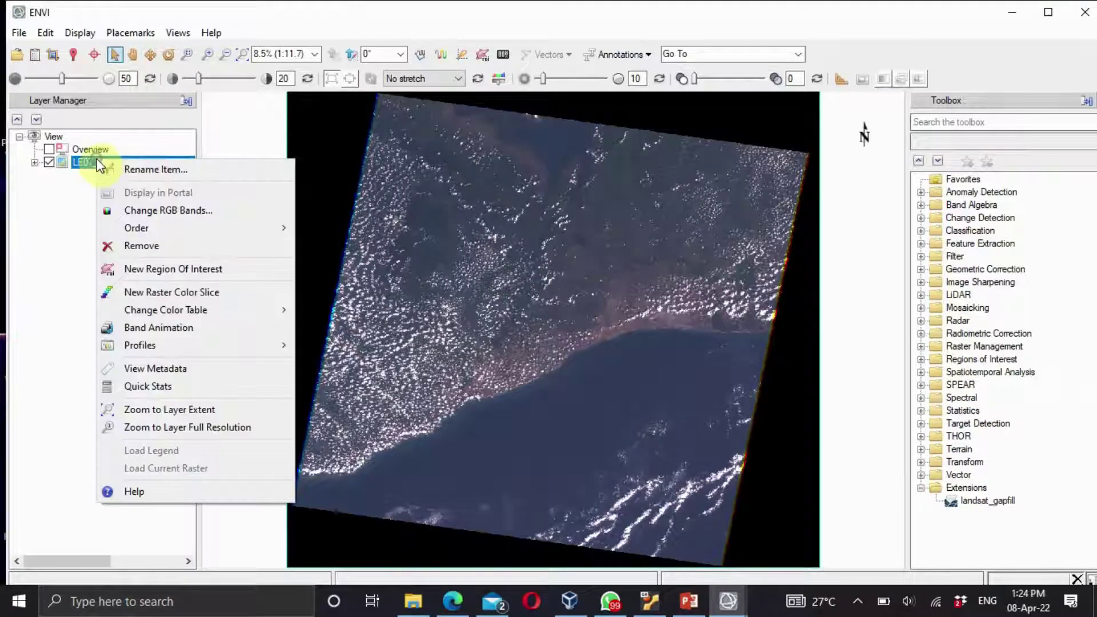
{"action": "left_click", "coordinate": [137, 247]}
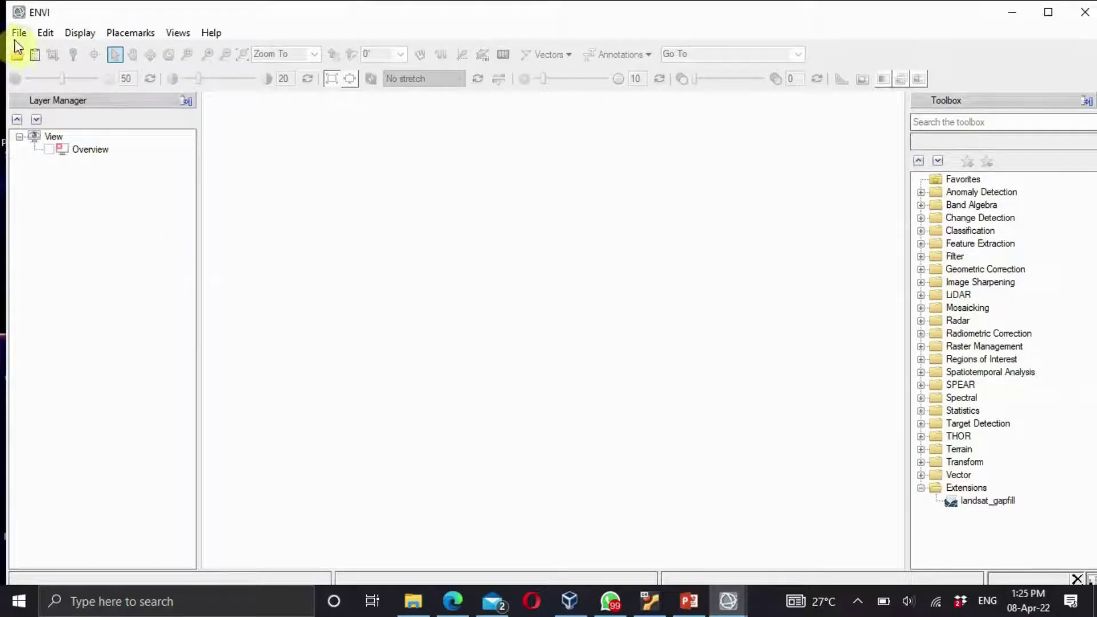
Step: Start opening a scene via File > Open As > Landsat > GeoTIFF with Metadata
{"action": "left_click", "coordinate": [18, 35]}
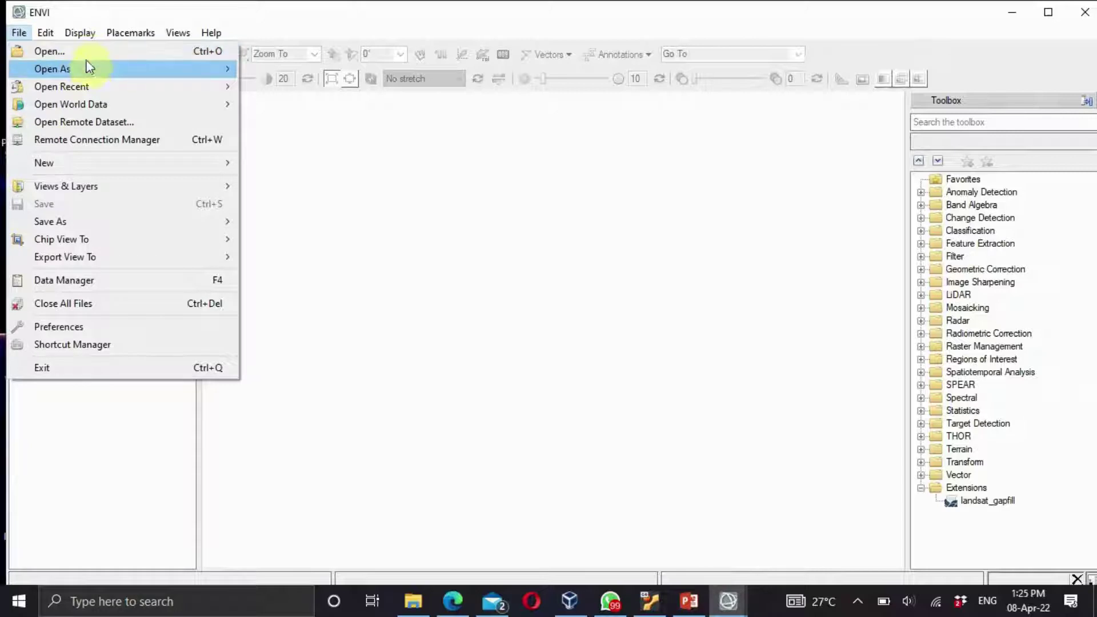
{"action": "mouse_move", "coordinate": [89, 68]}
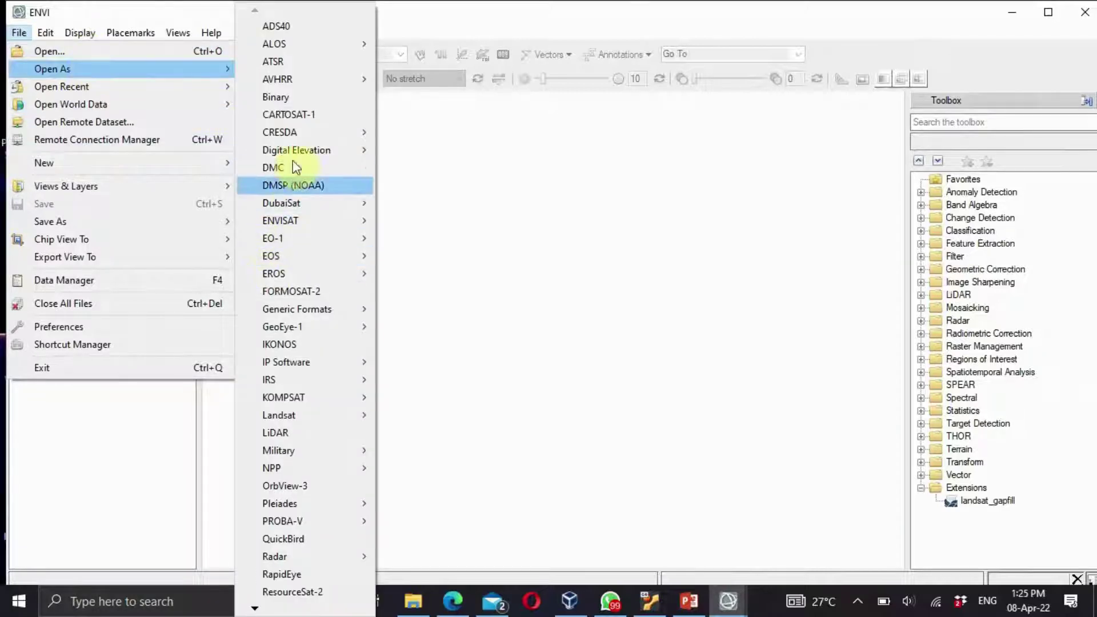
{"action": "mouse_move", "coordinate": [290, 421]}
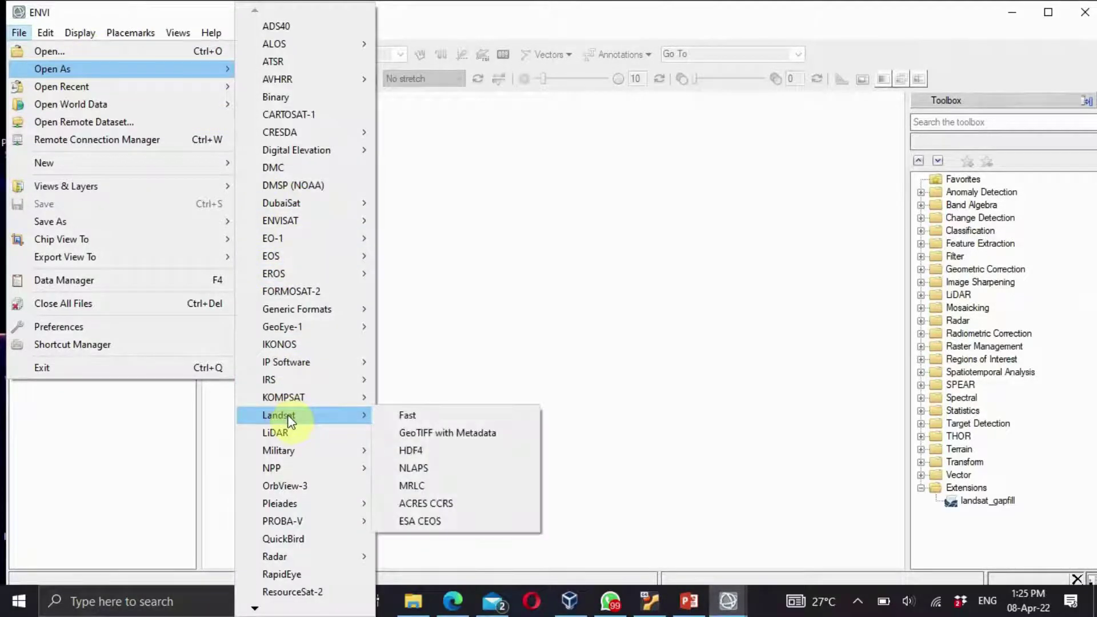
{"action": "left_click", "coordinate": [403, 434]}
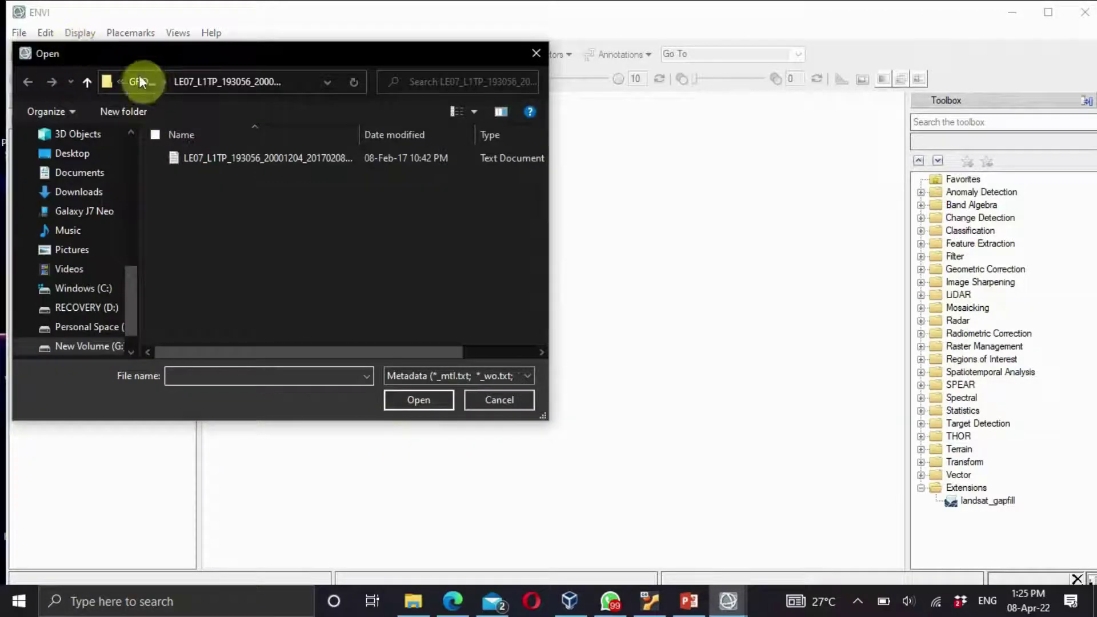
Step: Open the LE07_L1TP_193056_20191225 MTL metadata file from G:\GROUP 46 PROJECT WORK
{"action": "left_click", "coordinate": [132, 84]}
{"action": "left_click", "coordinate": [132, 84]}
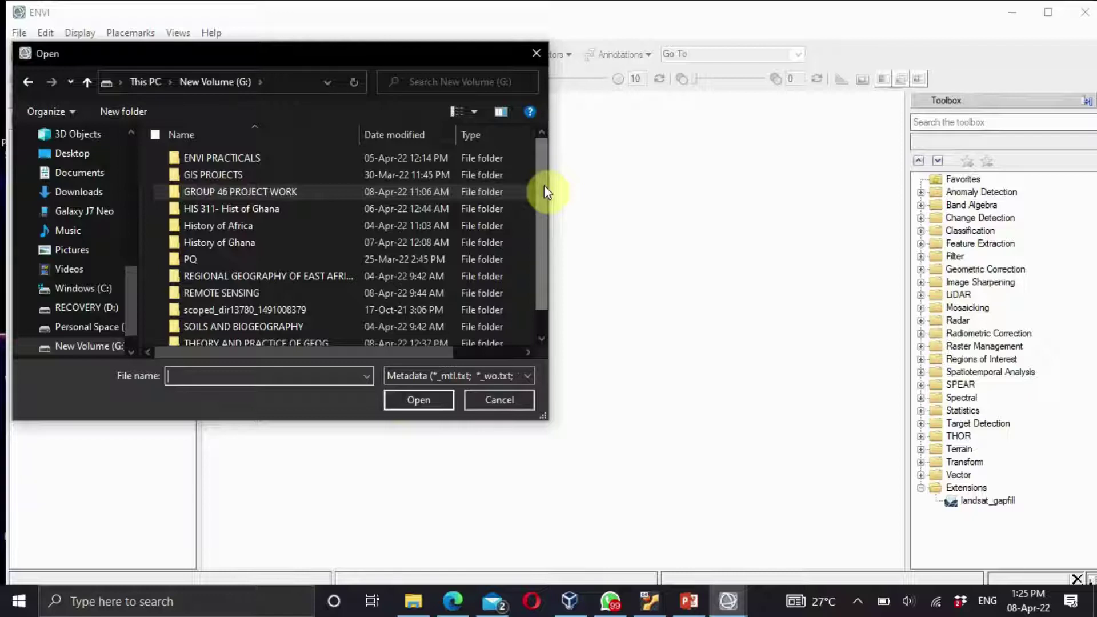
{"action": "double_click", "coordinate": [312, 191]}
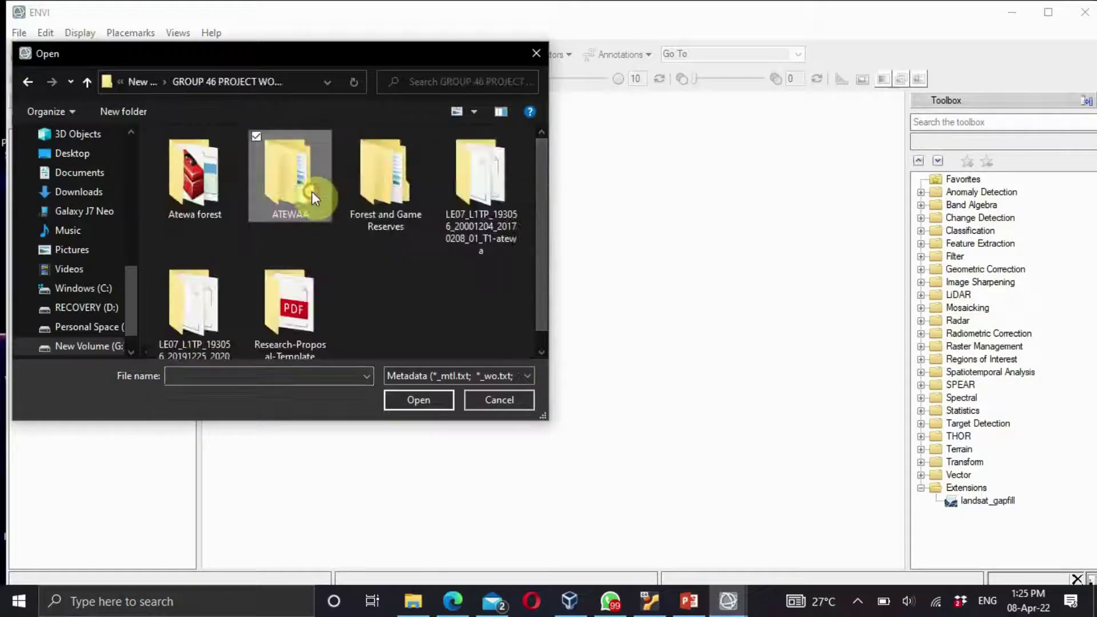
{"action": "left_click", "coordinate": [540, 351]}
{"action": "left_click", "coordinate": [188, 290]}
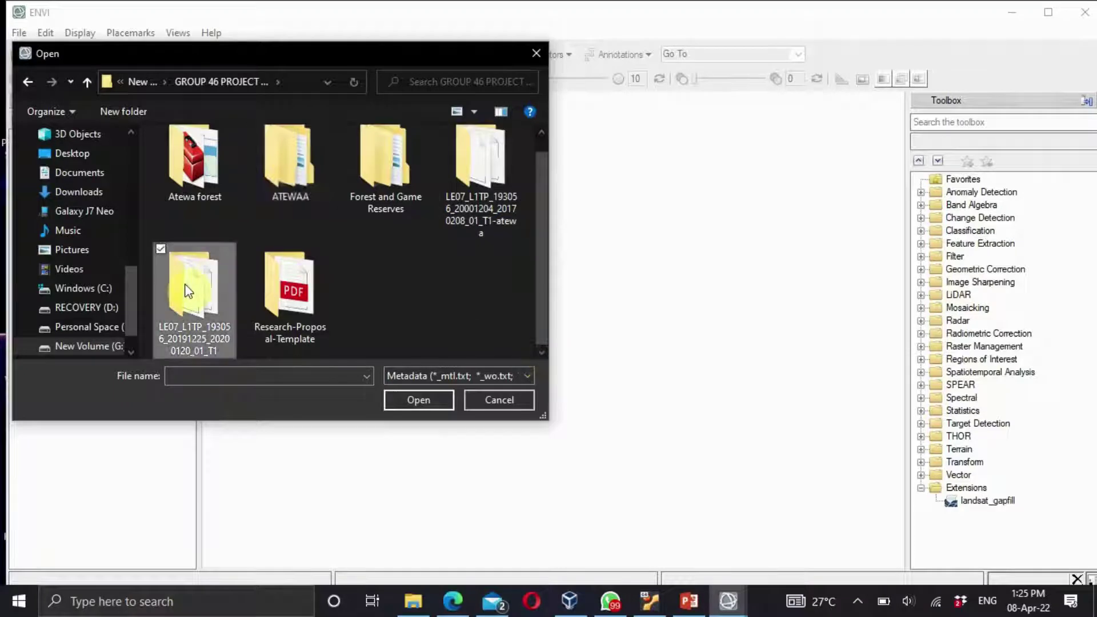
{"action": "double_click", "coordinate": [187, 286]}
{"action": "left_click", "coordinate": [305, 176]}
{"action": "double_click", "coordinate": [305, 176]}
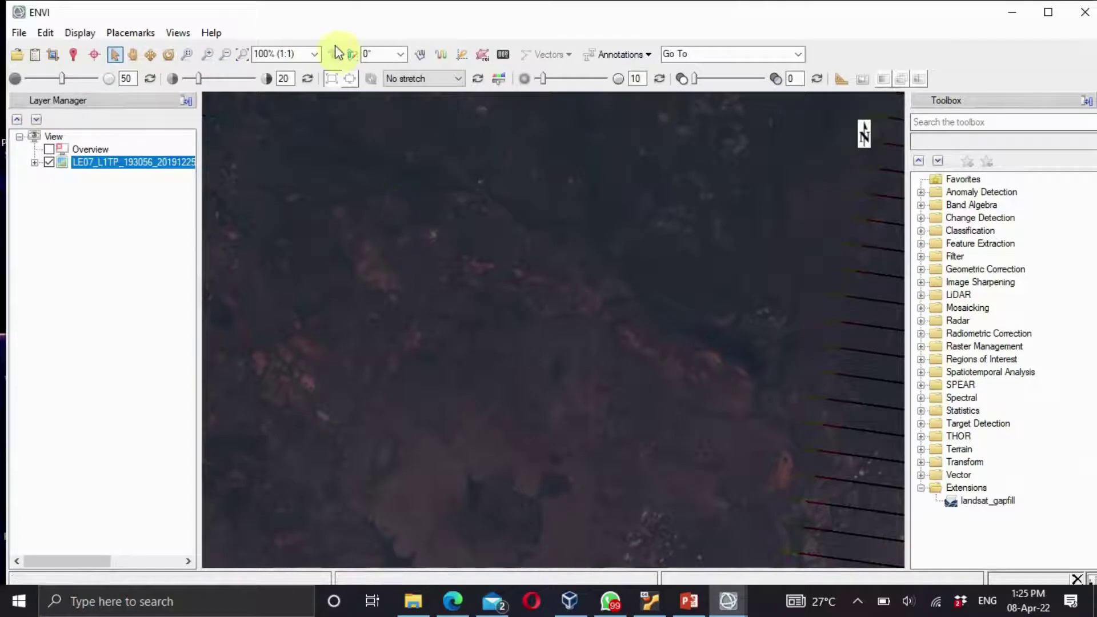
Step: Zoom to full extent so the whole LE07 scene and its gap stripes are visible
{"action": "left_click", "coordinate": [241, 56]}
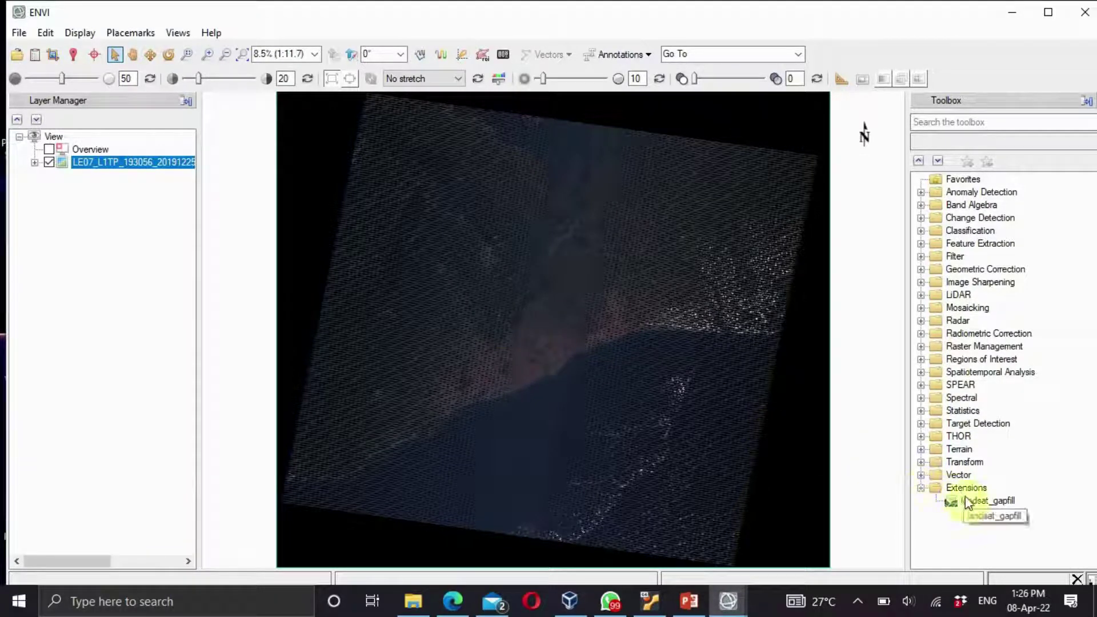
Step: Launch landsat_gapfill with single-file triangulation, saving output as 'gapfill' in Pictures
{"action": "left_click", "coordinate": [921, 489]}
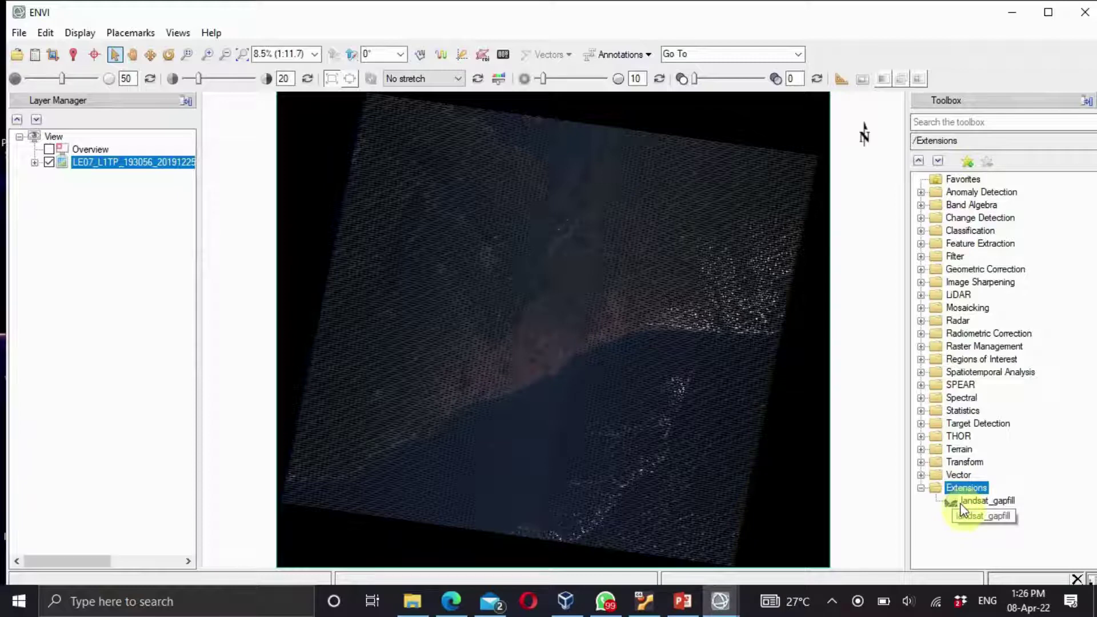
{"action": "double_click", "coordinate": [962, 504]}
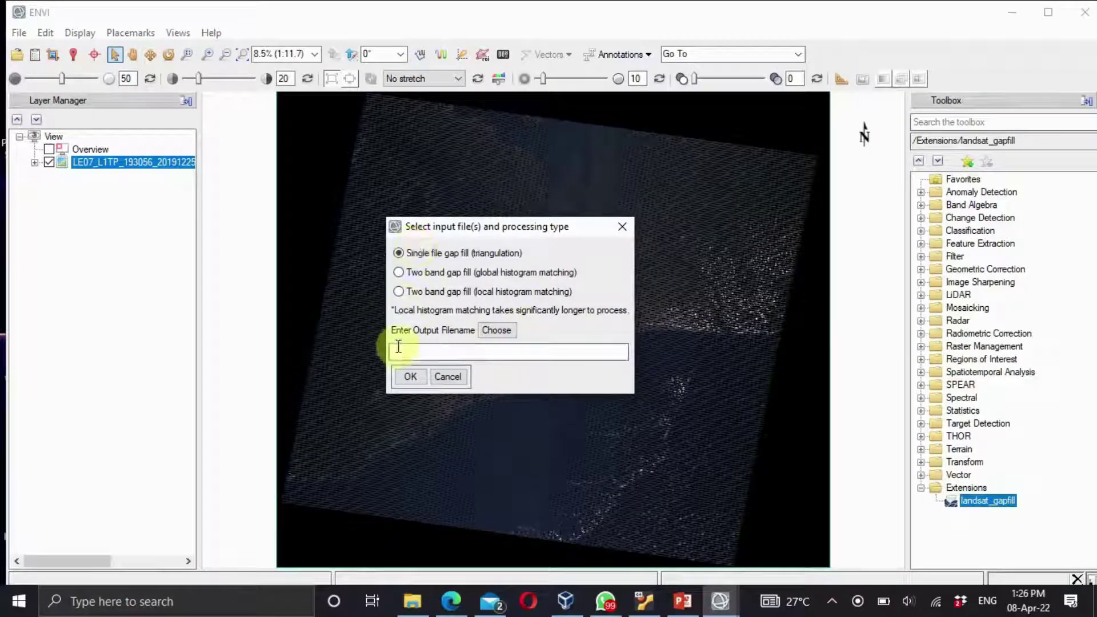
{"action": "left_click", "coordinate": [496, 331]}
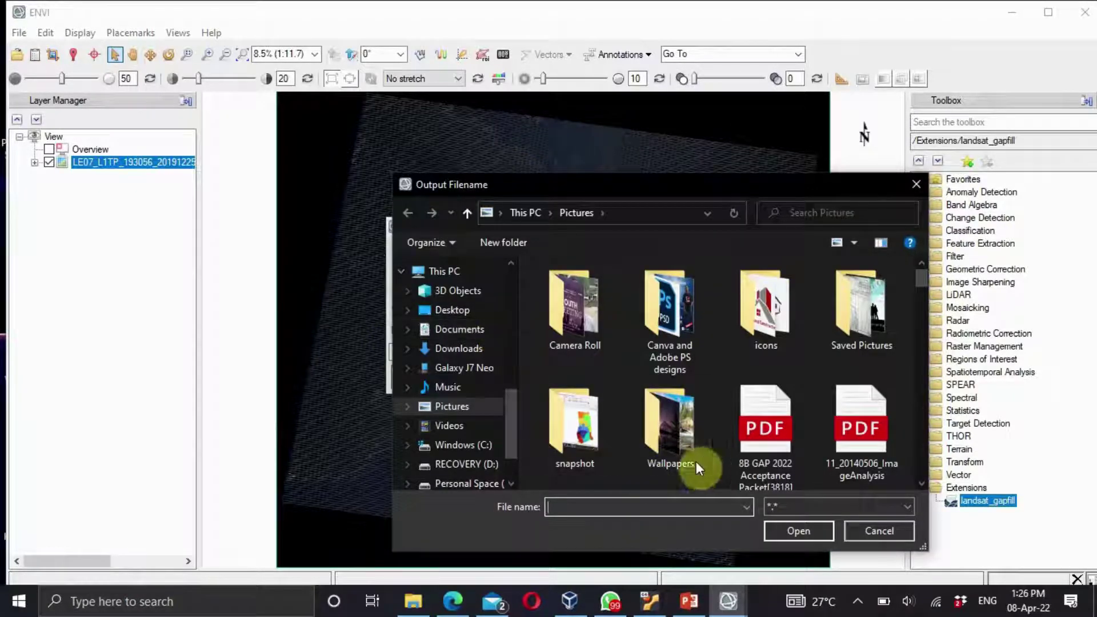
{"action": "left_click", "coordinate": [781, 526]}
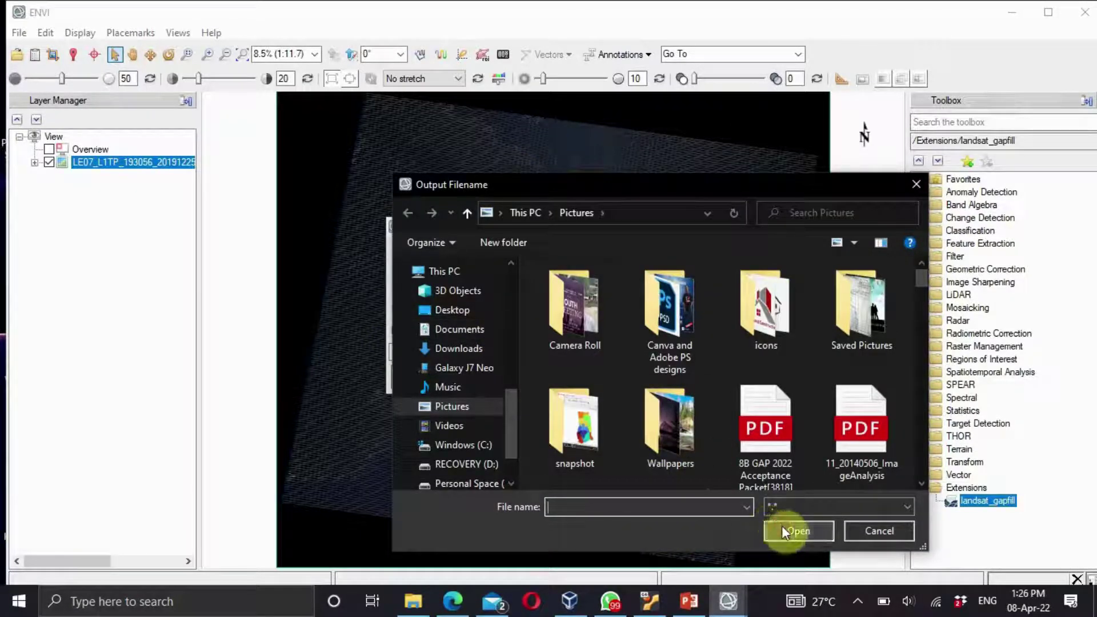
{"action": "left_click", "coordinate": [691, 507]}
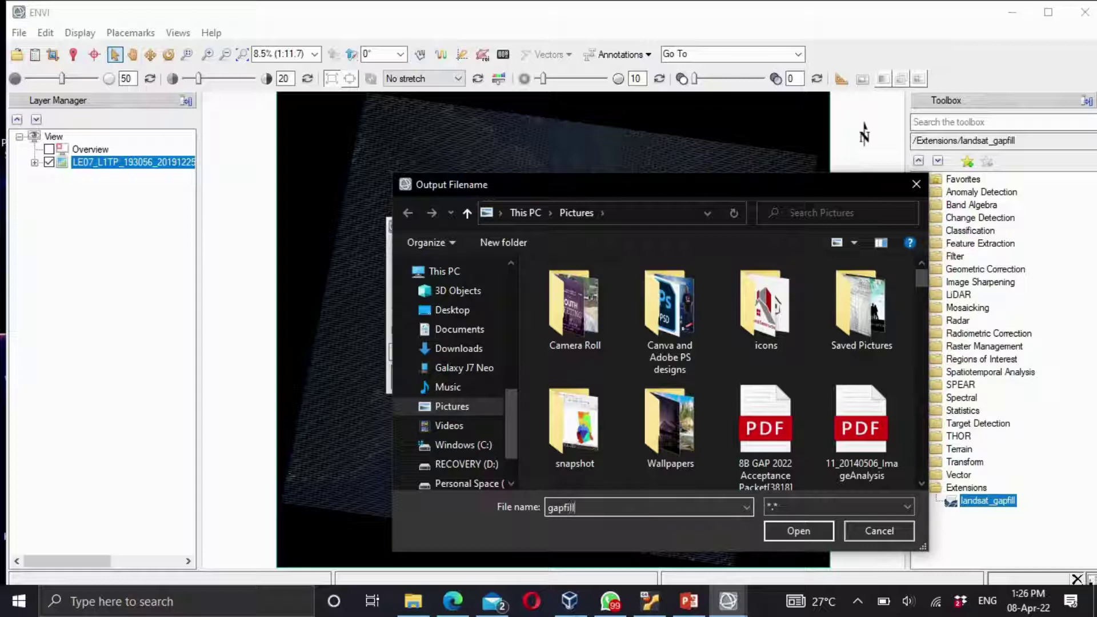
{"action": "key", "text": "Return"}
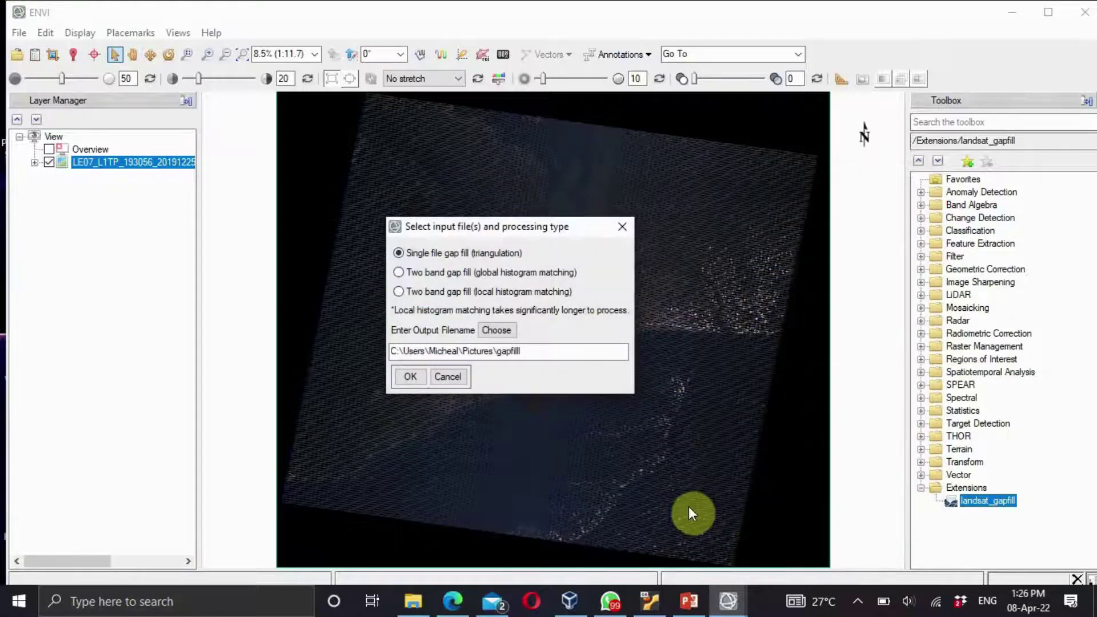
Step: Accept the gap-fill settings and select the 20001204 scene's MTL file as input
{"action": "left_click", "coordinate": [409, 380]}
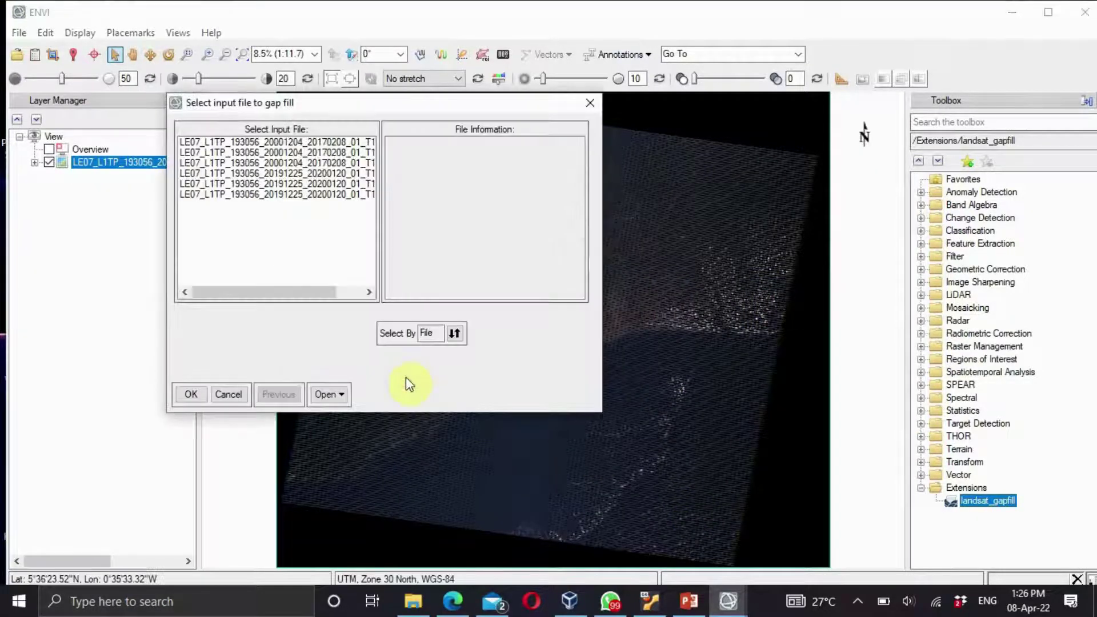
{"action": "left_click", "coordinate": [328, 163]}
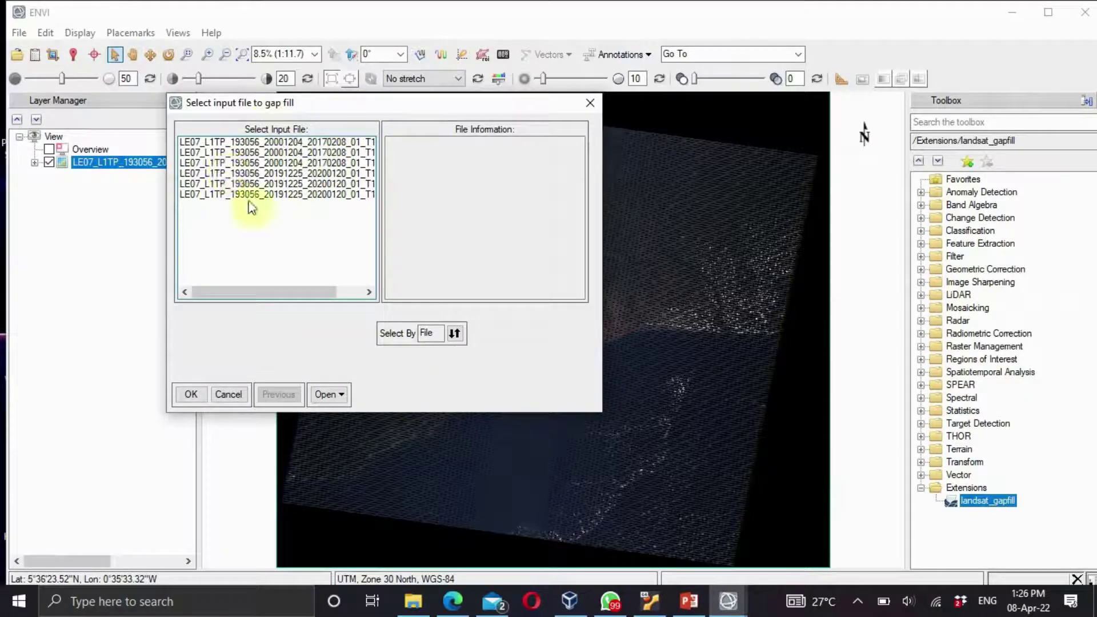
{"action": "left_click", "coordinate": [367, 292]}
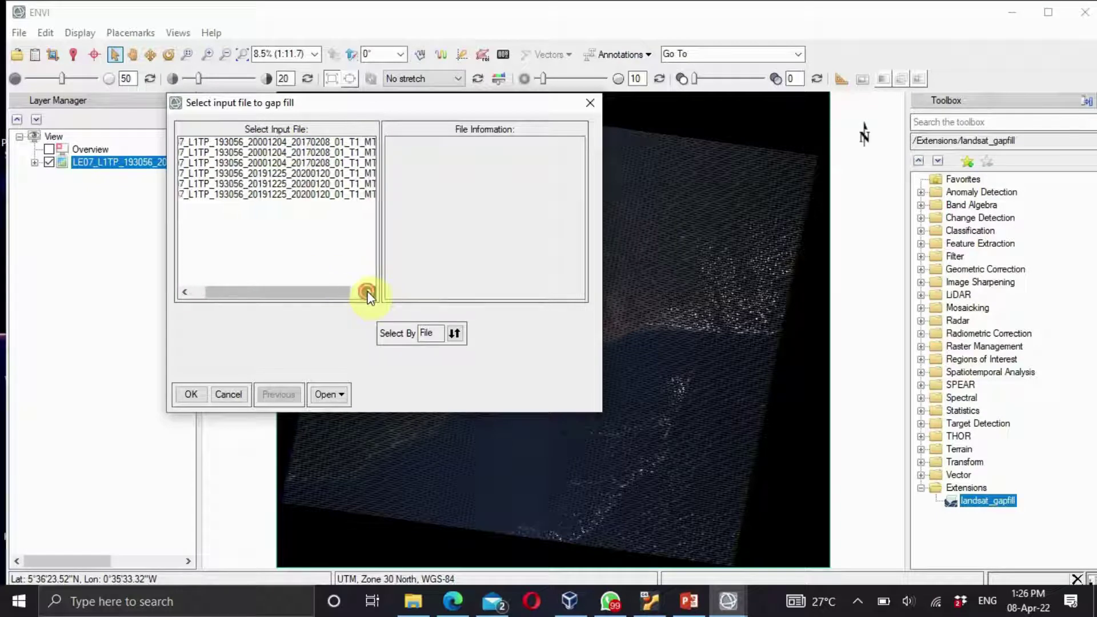
{"action": "left_click", "coordinate": [361, 143]}
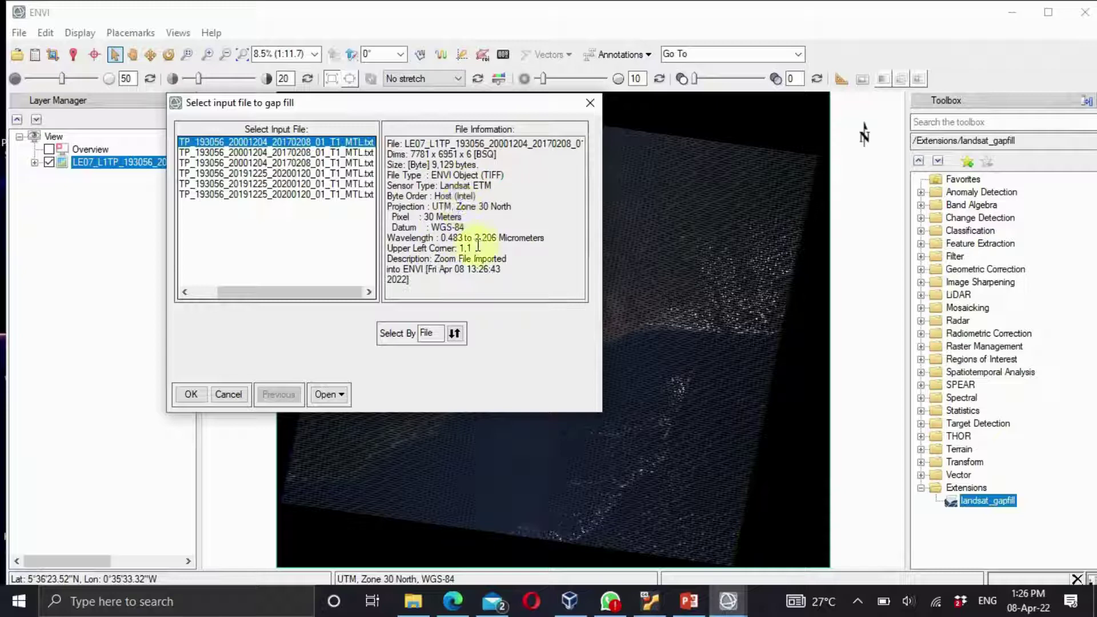
Step: Run the gap fill so the stripe-free gapfill layer is added above the scene
{"action": "left_click", "coordinate": [197, 392]}
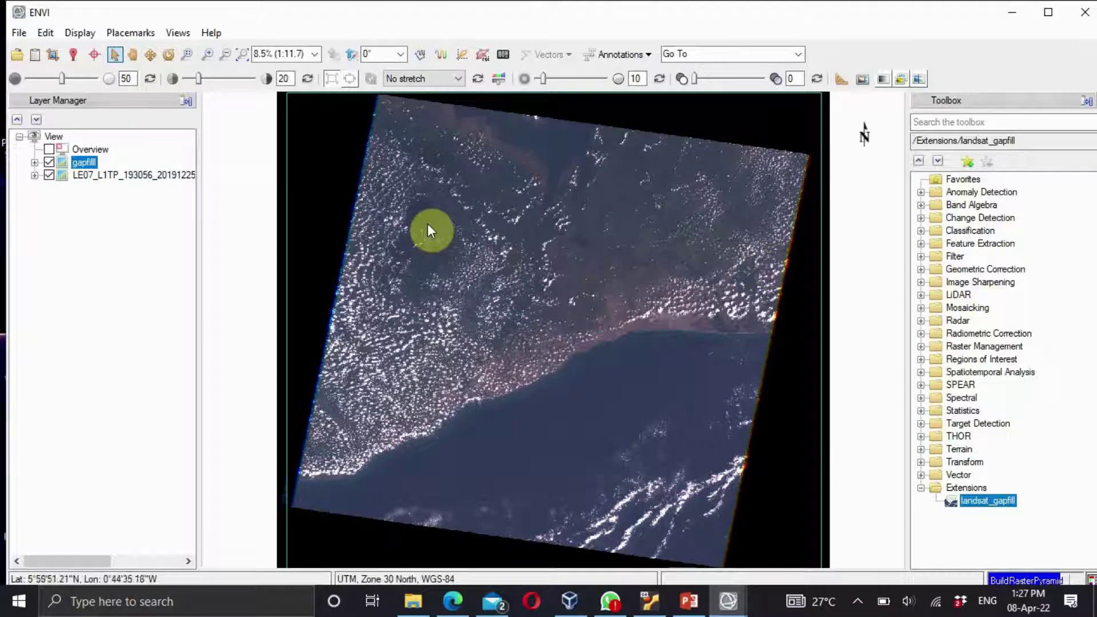
Step: Toggle the gapfill layer off and on to compare, then hide the original LE07 layer
{"action": "left_click", "coordinate": [49, 162]}
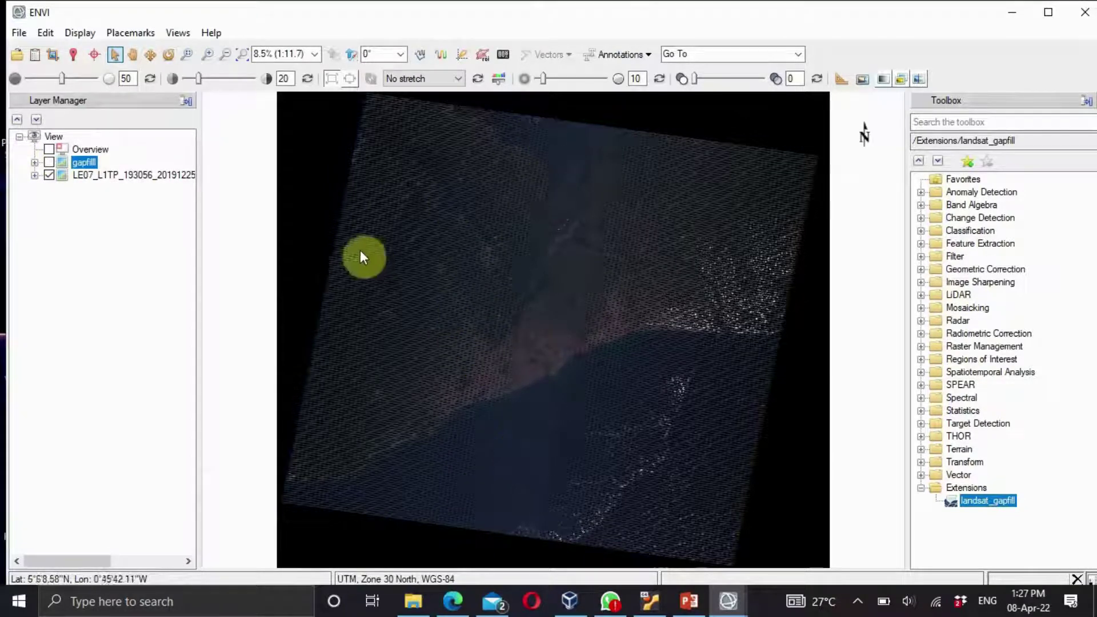
{"action": "left_click", "coordinate": [49, 163]}
{"action": "left_click", "coordinate": [52, 176]}
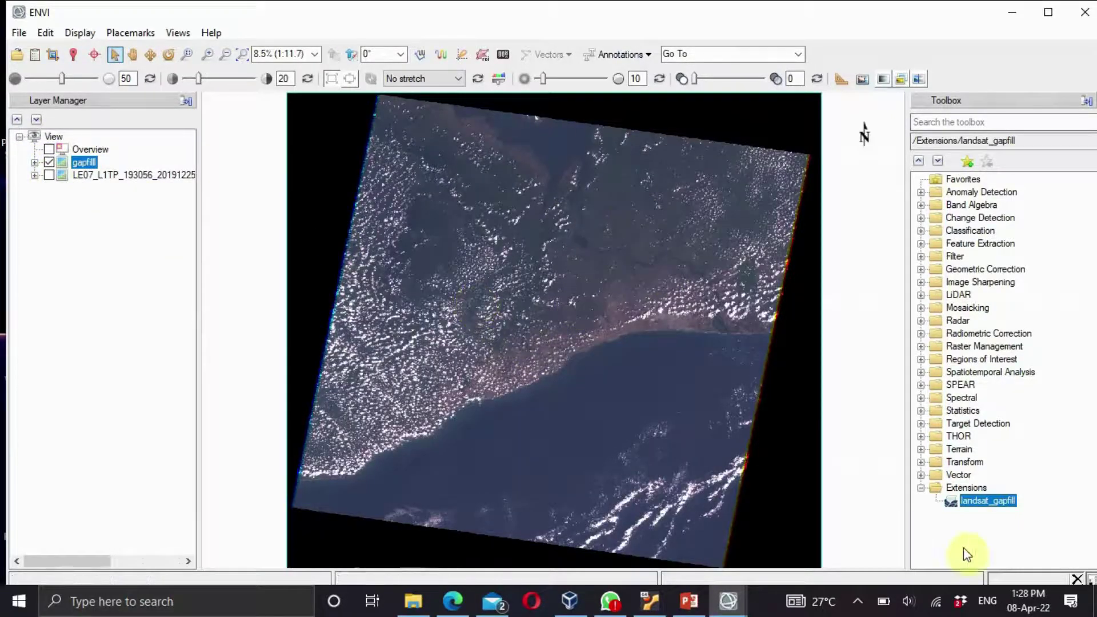
{"action": "left_click_drag", "start_coordinate": [984, 501], "coordinate": [982, 516]}
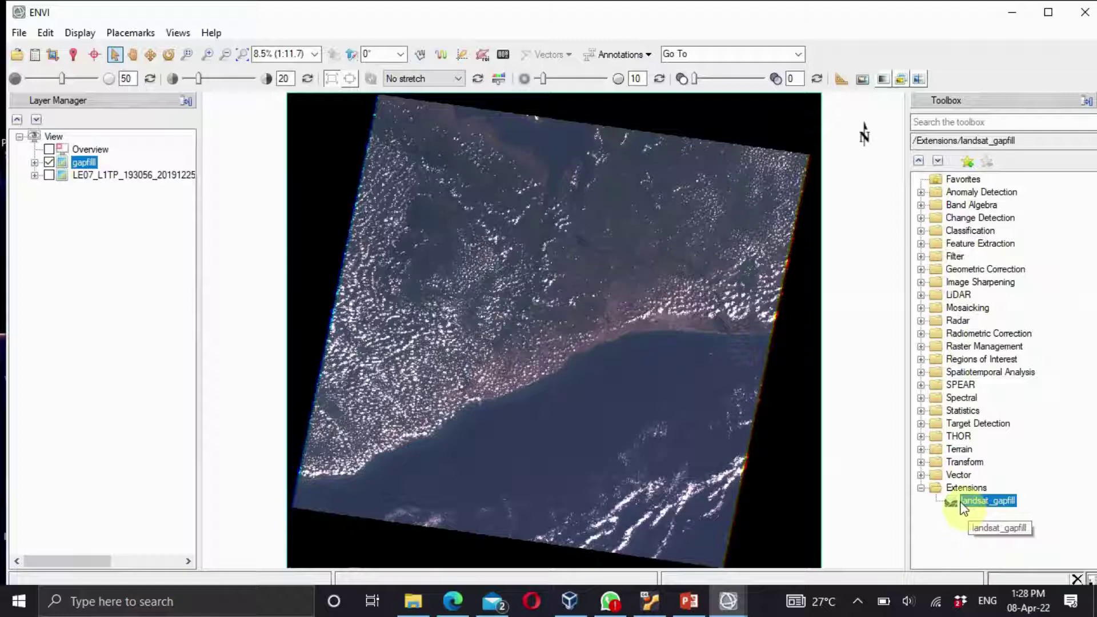
Step: Launch QUick Atmospheric Correction from Radiometric Correction > Atmospheric Correction Module in the Toolbox
{"action": "left_click", "coordinate": [921, 334]}
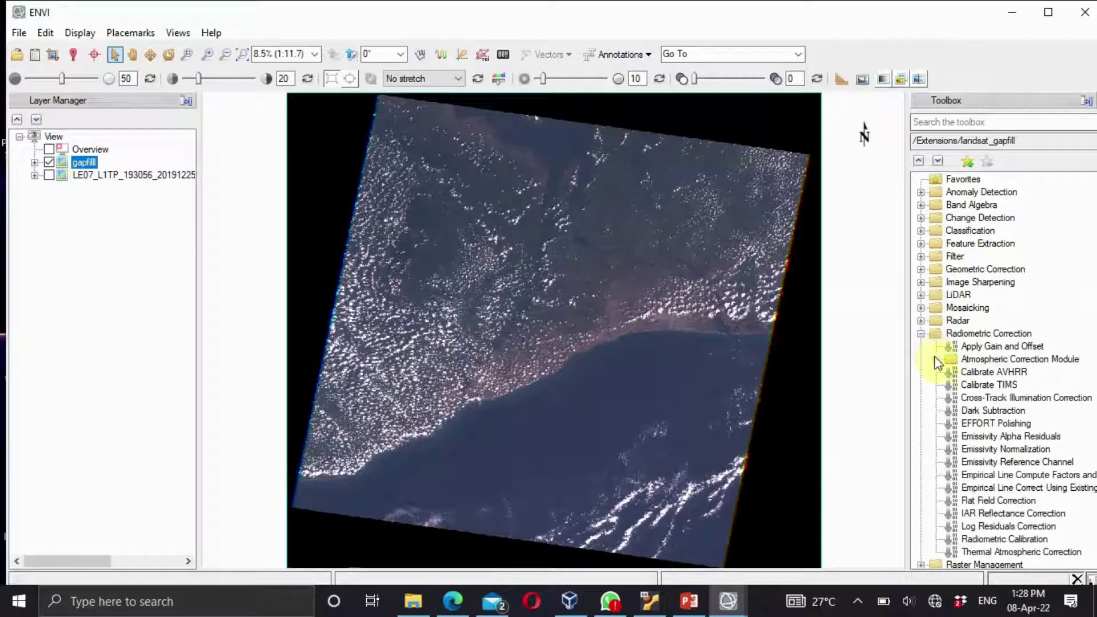
{"action": "left_click", "coordinate": [936, 360]}
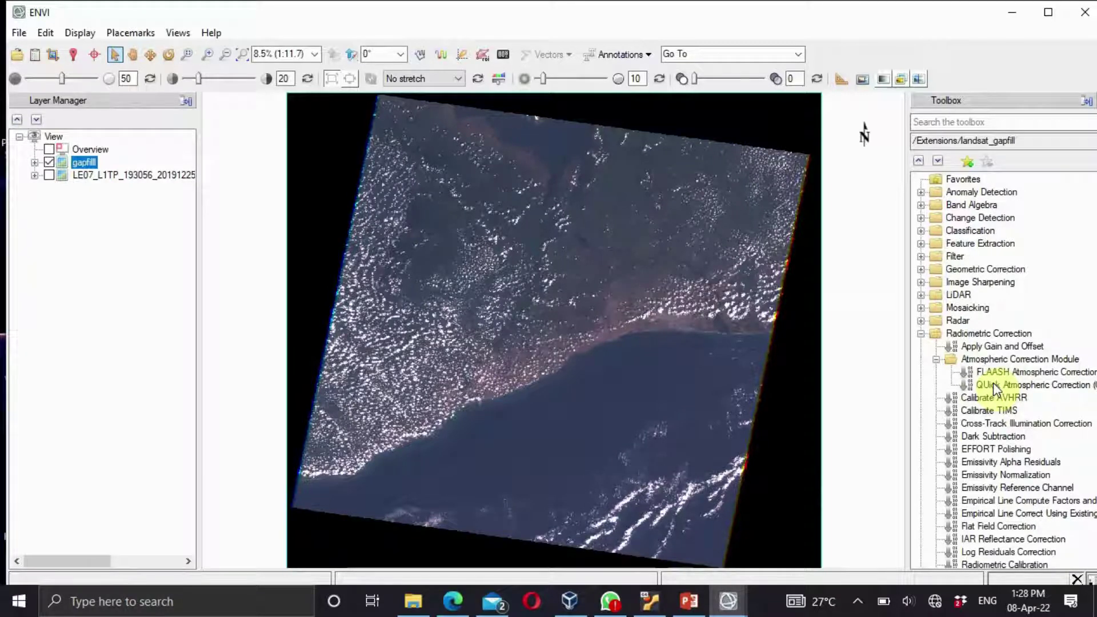
{"action": "double_click", "coordinate": [994, 386]}
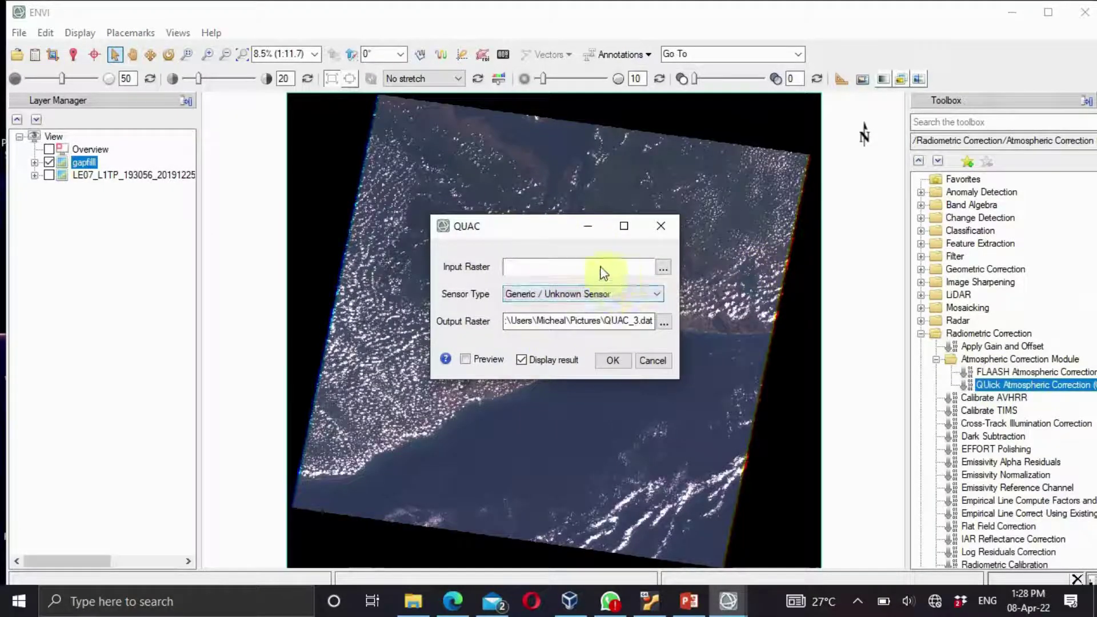
Step: Select the gapfill raster as the QUAC input raster
{"action": "left_click", "coordinate": [663, 268]}
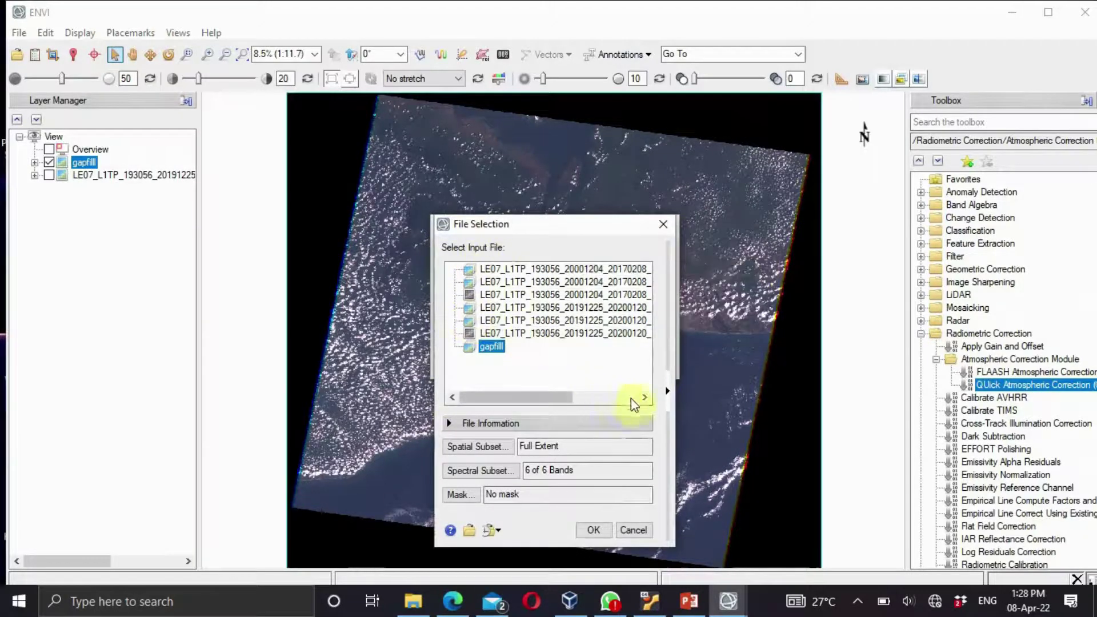
{"action": "left_click", "coordinate": [645, 399]}
{"action": "left_click", "coordinate": [645, 398]}
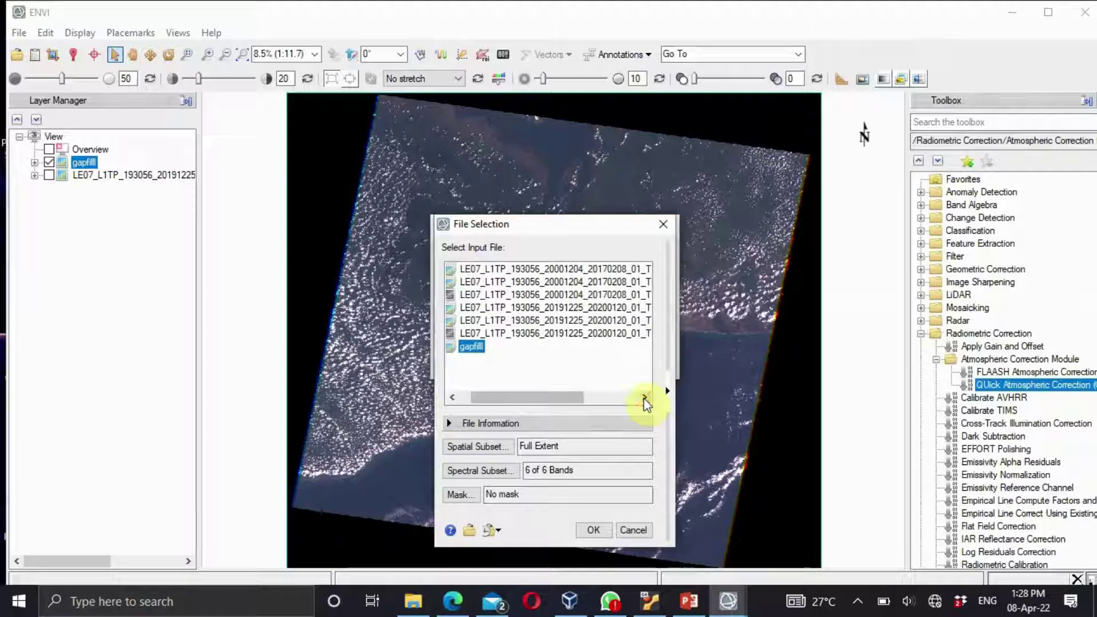
{"action": "left_click", "coordinate": [644, 398]}
{"action": "left_click", "coordinate": [645, 399]}
{"action": "left_click", "coordinate": [645, 398]}
{"action": "left_click", "coordinate": [645, 398]}
{"action": "left_click", "coordinate": [645, 398]}
{"action": "left_click", "coordinate": [645, 398]}
{"action": "left_click", "coordinate": [645, 398]}
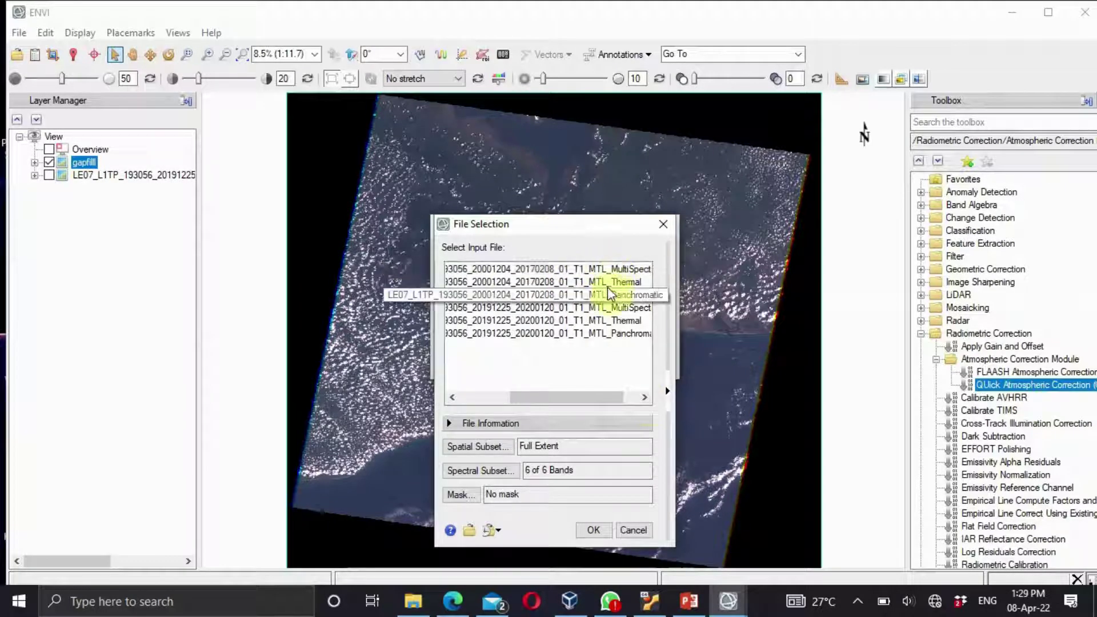
{"action": "left_click", "coordinate": [451, 397]}
{"action": "left_click", "coordinate": [451, 396]}
{"action": "left_click", "coordinate": [452, 397]}
{"action": "left_click", "coordinate": [451, 397]}
{"action": "left_click", "coordinate": [452, 397]}
{"action": "left_click", "coordinate": [451, 397]}
{"action": "left_click", "coordinate": [451, 396]}
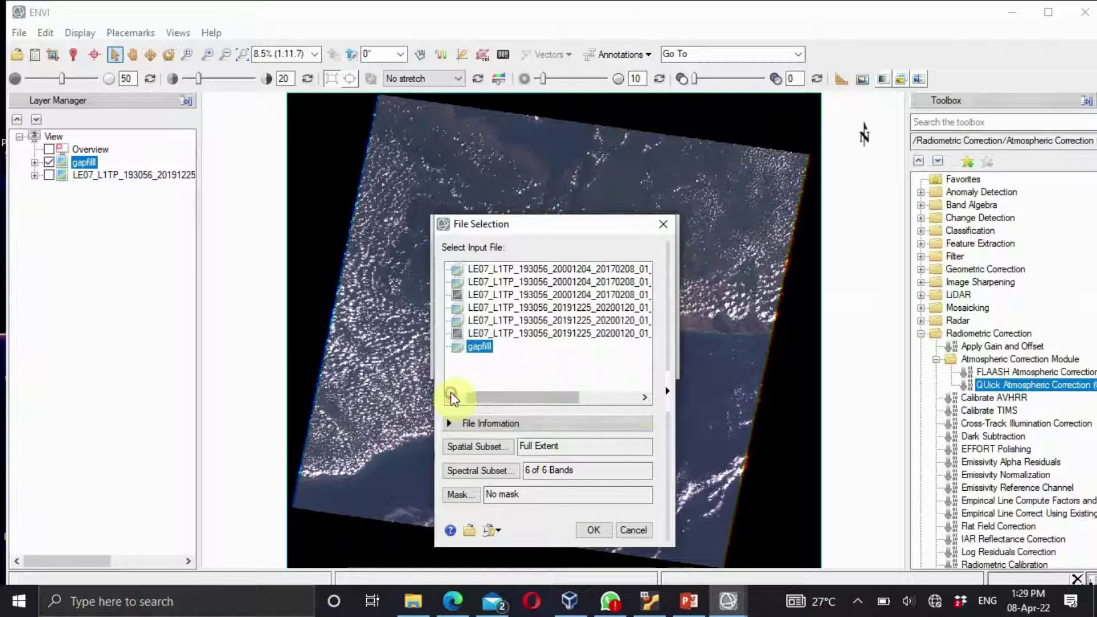
{"action": "double_click", "coordinate": [477, 348]}
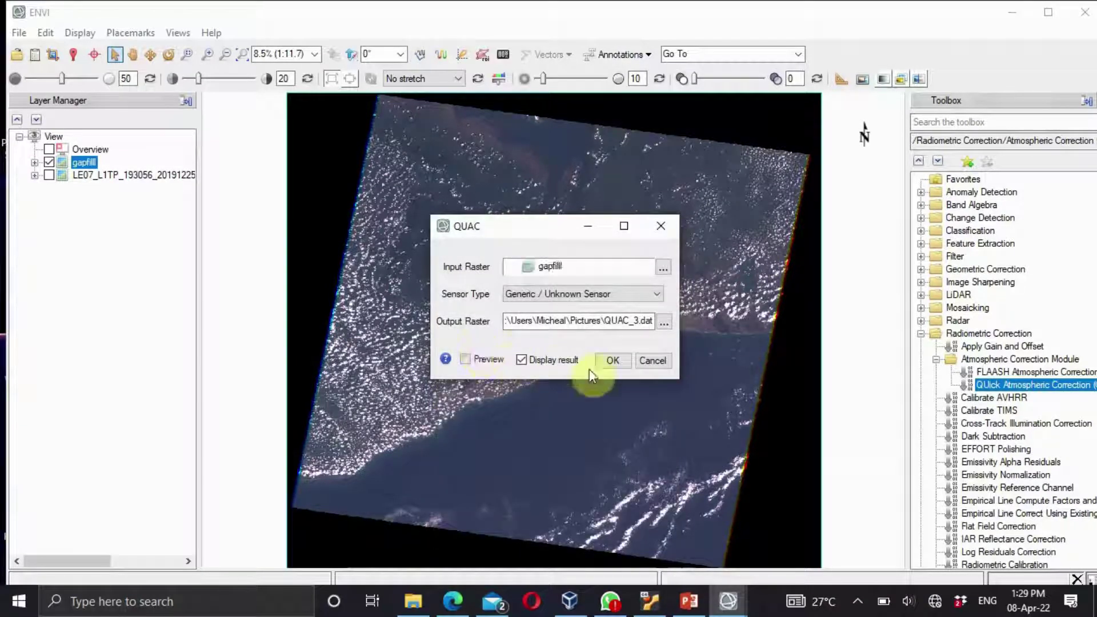
Step: Set the sensor type to Landsat TM/ETM/OLI and start the QUAC correction
{"action": "left_click", "coordinate": [653, 295]}
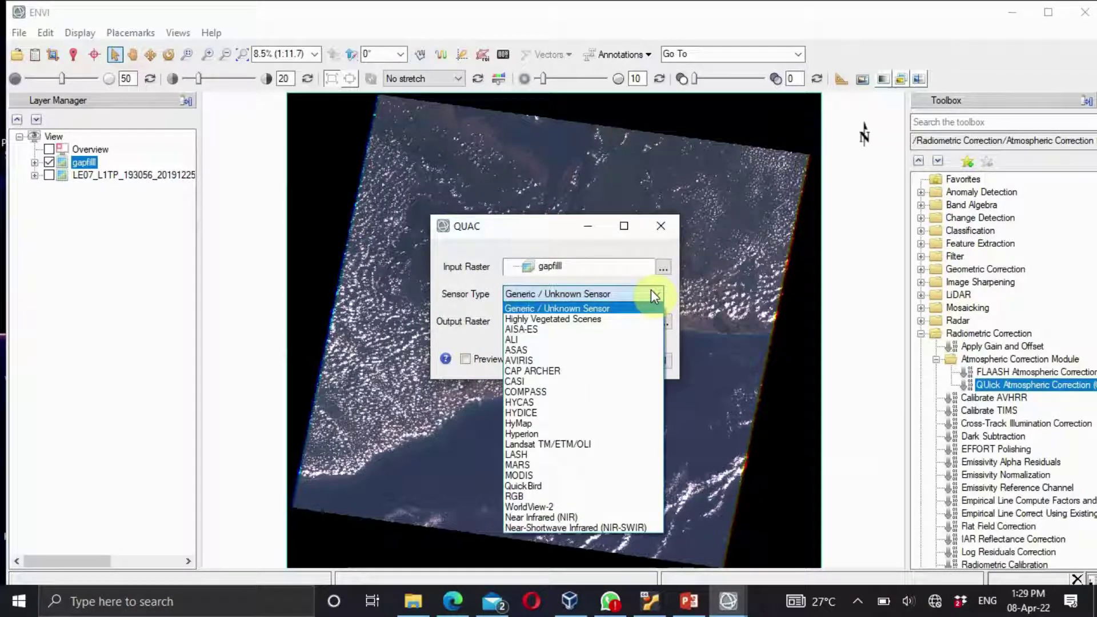
{"action": "left_click", "coordinate": [557, 445]}
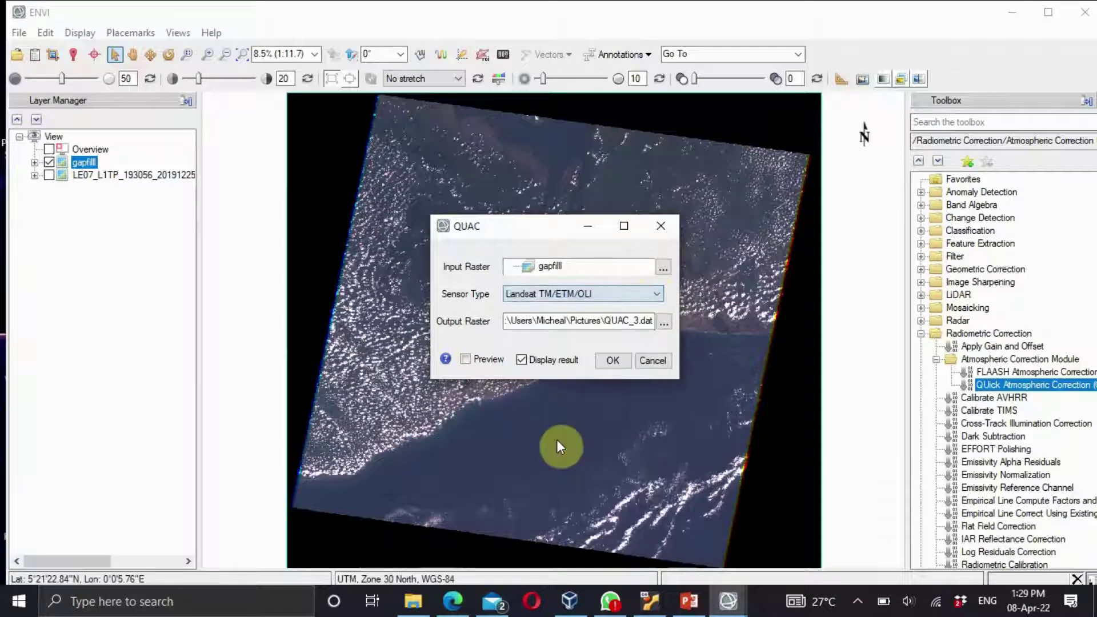
{"action": "left_click", "coordinate": [613, 361]}
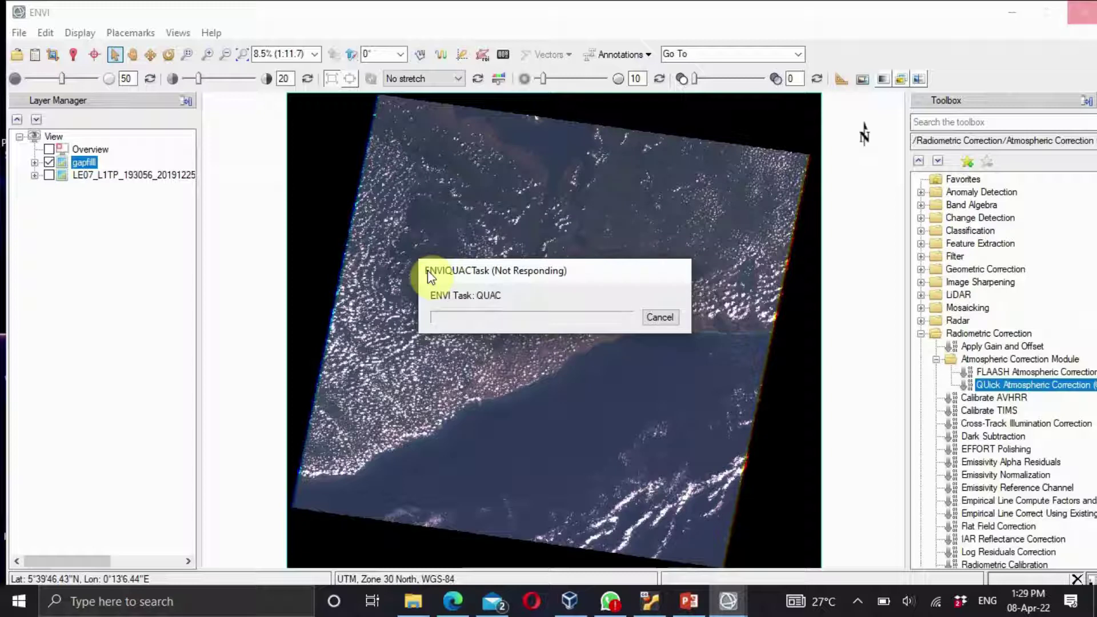
Step: Move the ENVIQUACTask progress dialog aside while QUAC_3.dat finishes and loads
{"action": "left_click", "coordinate": [650, 176]}
{"action": "mouse_move", "coordinate": [650, 176]}
{"action": "left_mouse_down"}
{"action": "mouse_move", "coordinate": [607, 189]}
{"action": "mouse_move", "coordinate": [596, 220]}
{"action": "left_mouse_up"}
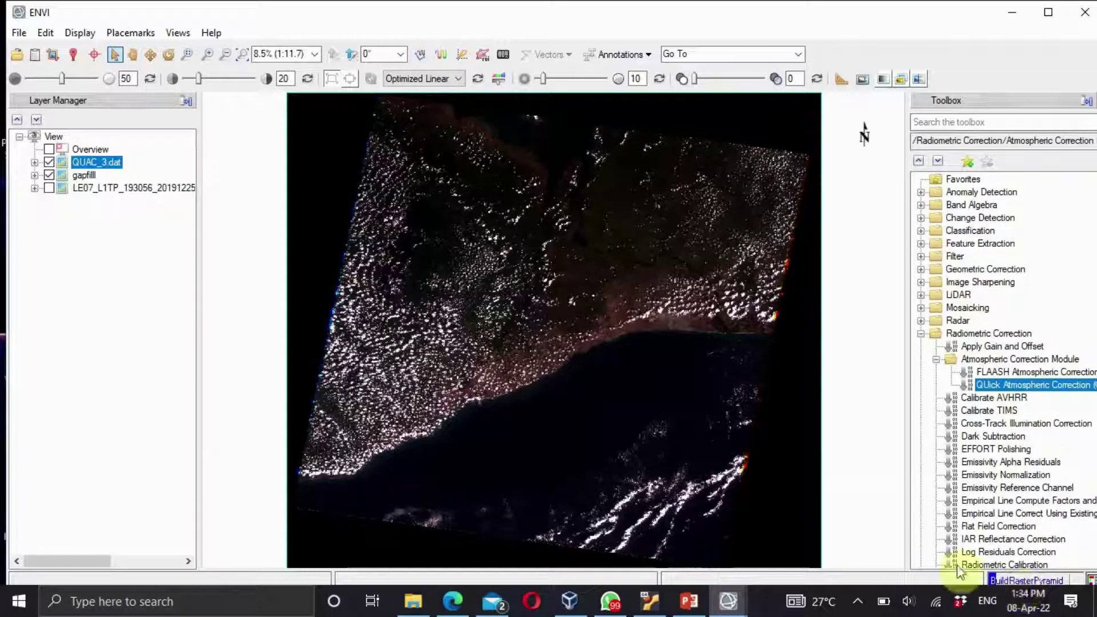
Step: Show the toolbar's list of display stretch types for the QUAC_3.dat view
{"action": "left_click", "coordinate": [461, 80]}
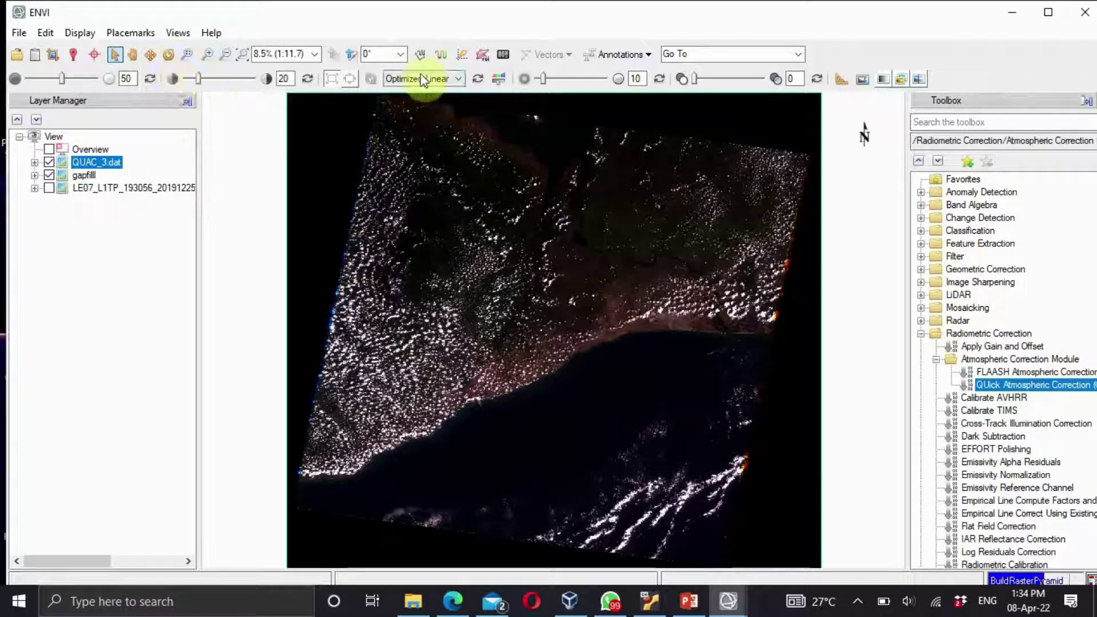
{"action": "left_click", "coordinate": [448, 79]}
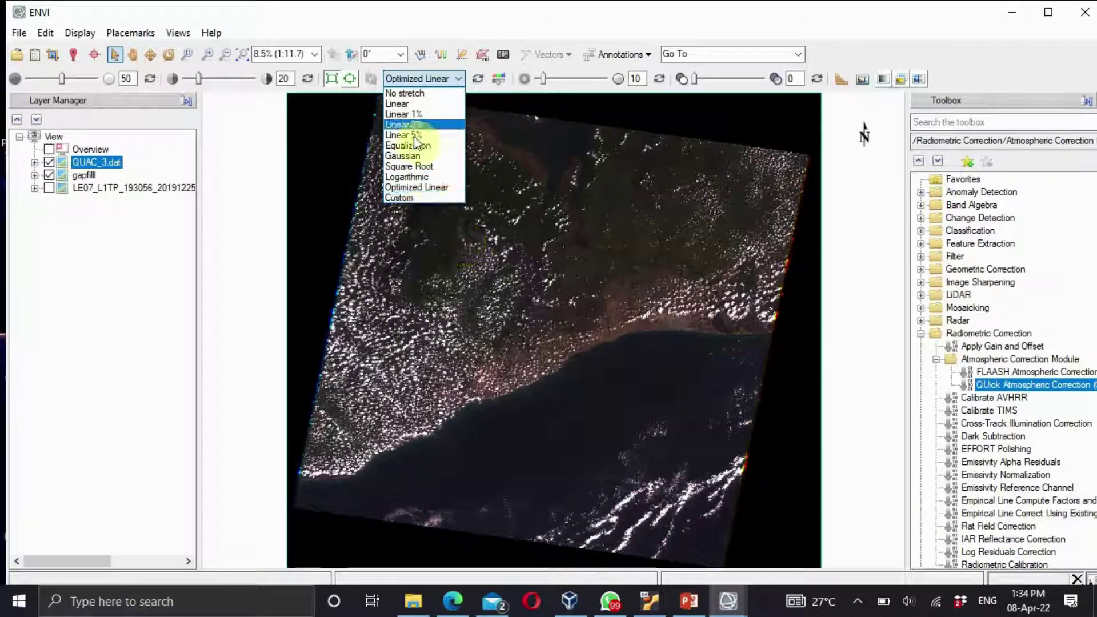
Step: Try Linear and Linear 2% stretches on QUAC_3.dat, then settle on Linear 5%
{"action": "left_click", "coordinate": [396, 105]}
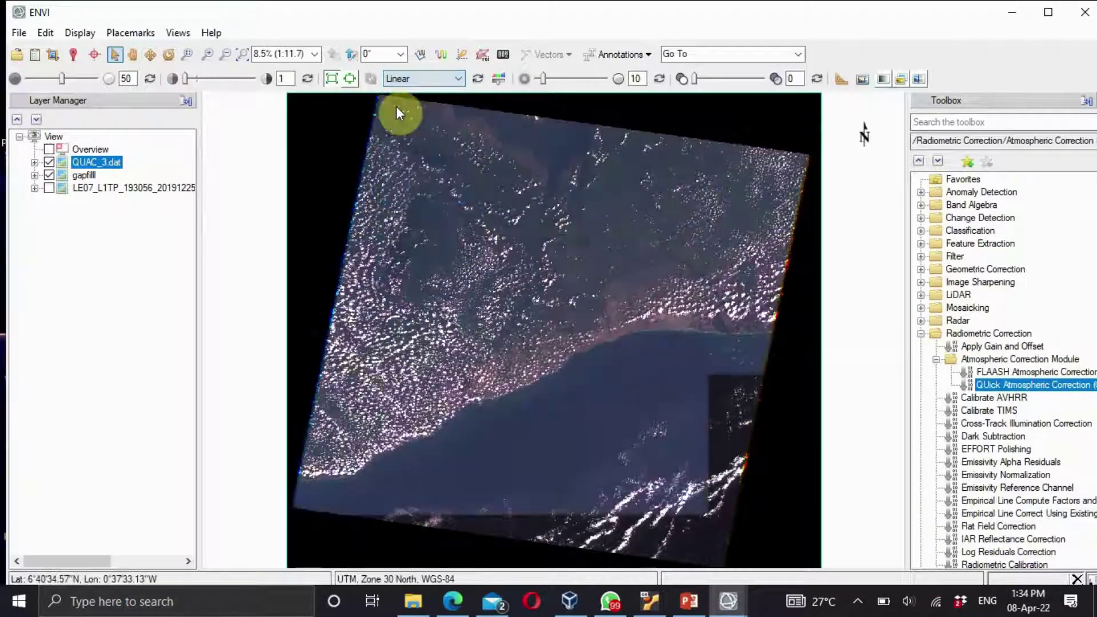
{"action": "left_click", "coordinate": [455, 78]}
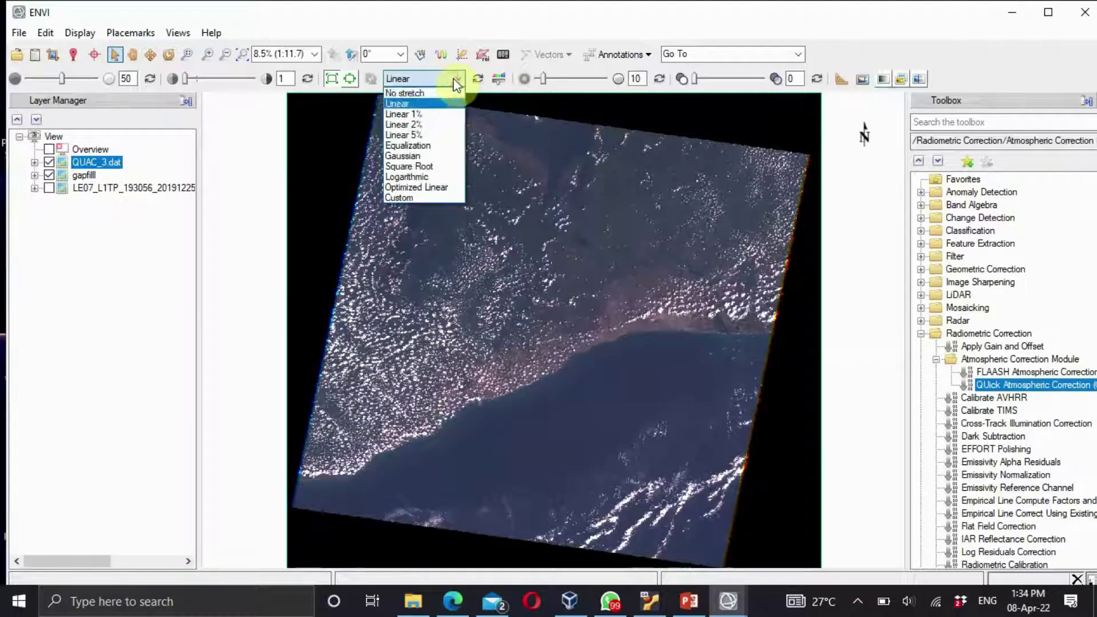
{"action": "left_click", "coordinate": [428, 125]}
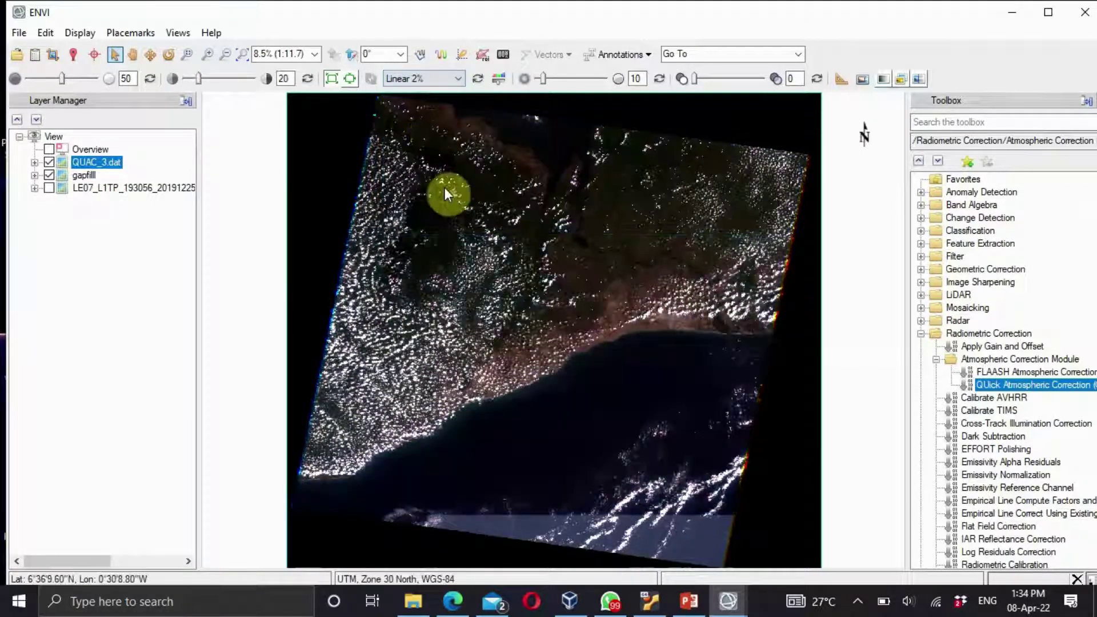
{"action": "left_click", "coordinate": [451, 78]}
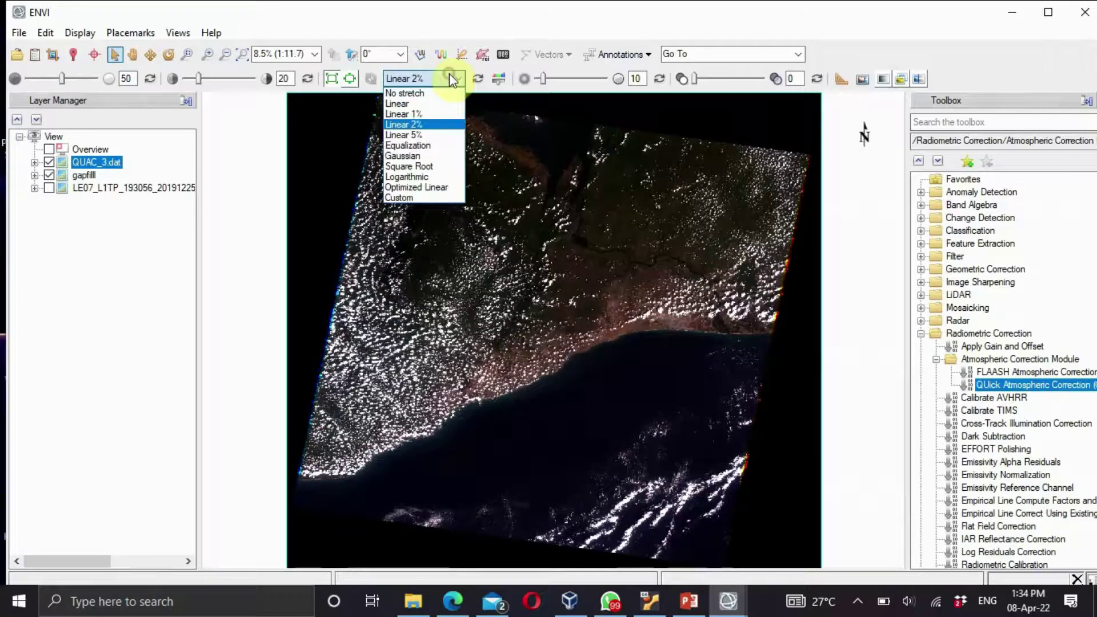
{"action": "left_click", "coordinate": [426, 135]}
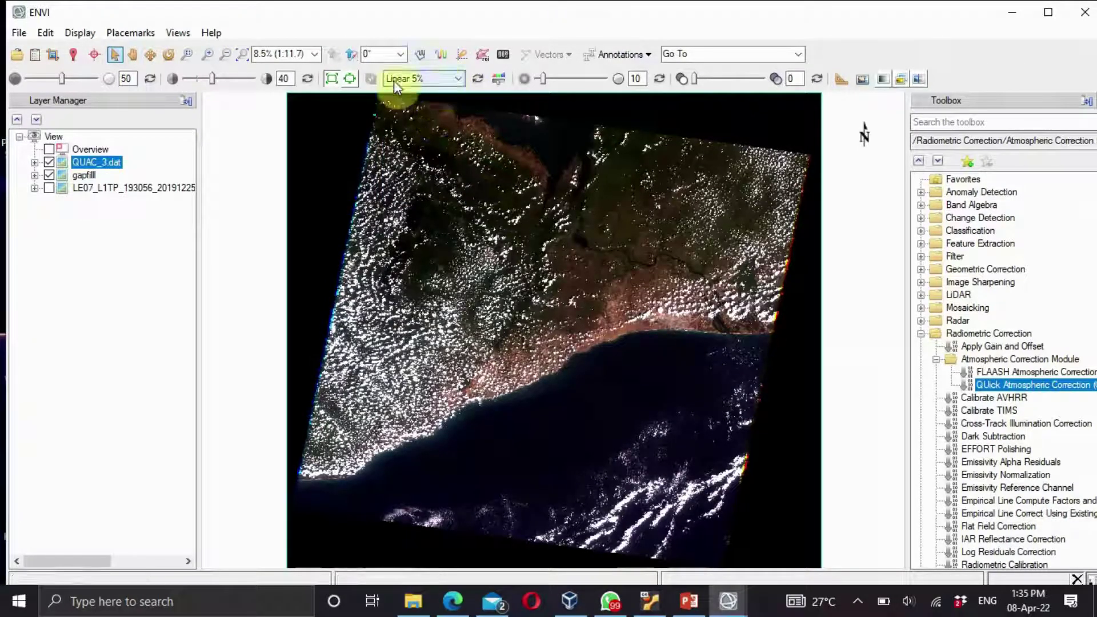
Step: Uncheck the gapfill layer in Layer Manager so only QUAC_3.dat shows
{"action": "left_click", "coordinate": [49, 175]}
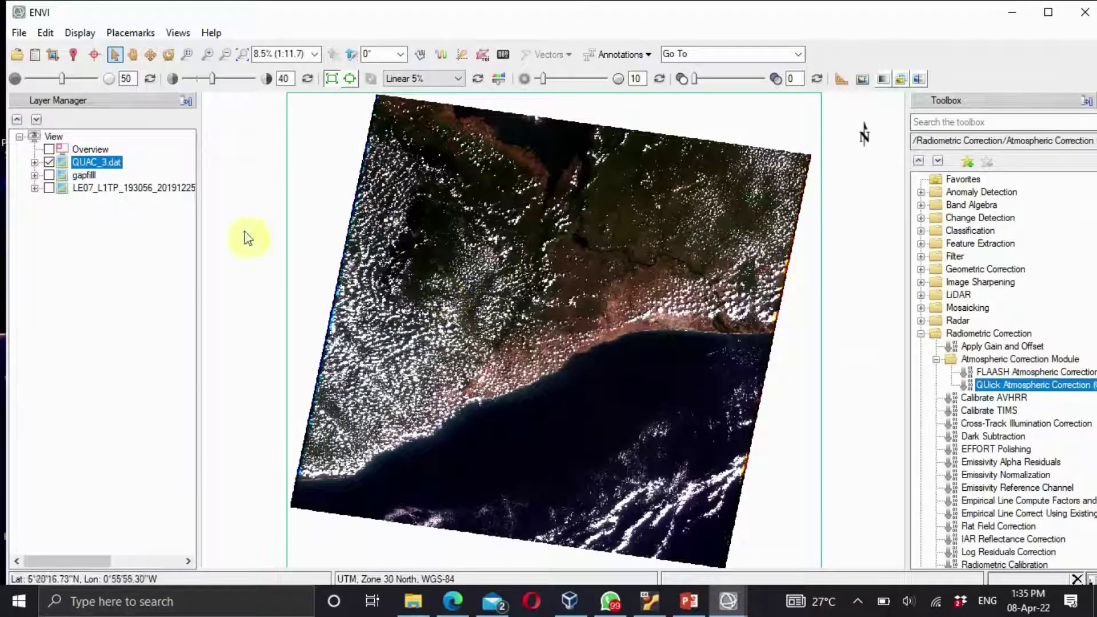